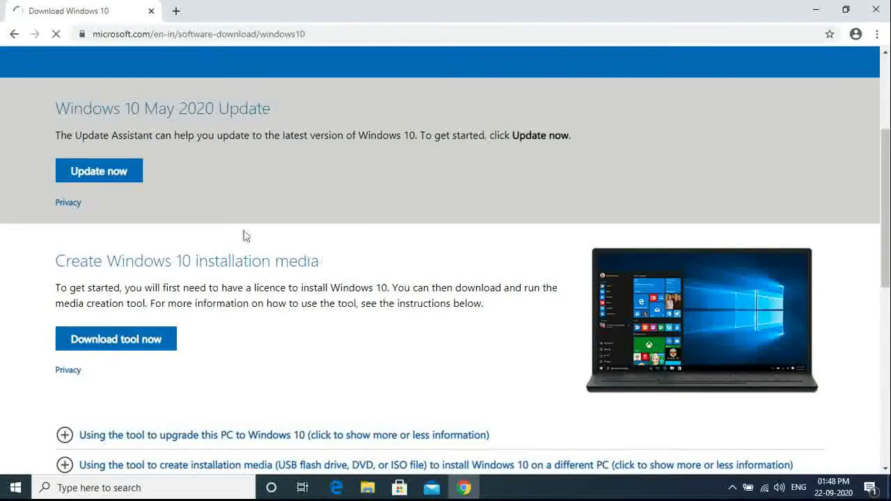
Download the Windows 10 media creation tool from the Create Windows 10 installation media section.
scroll(176, 302, down, 1)
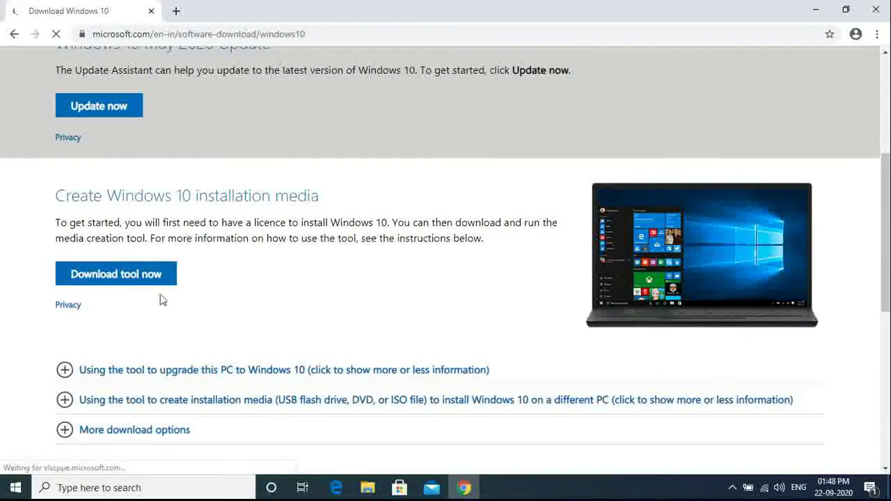
click(123, 285)
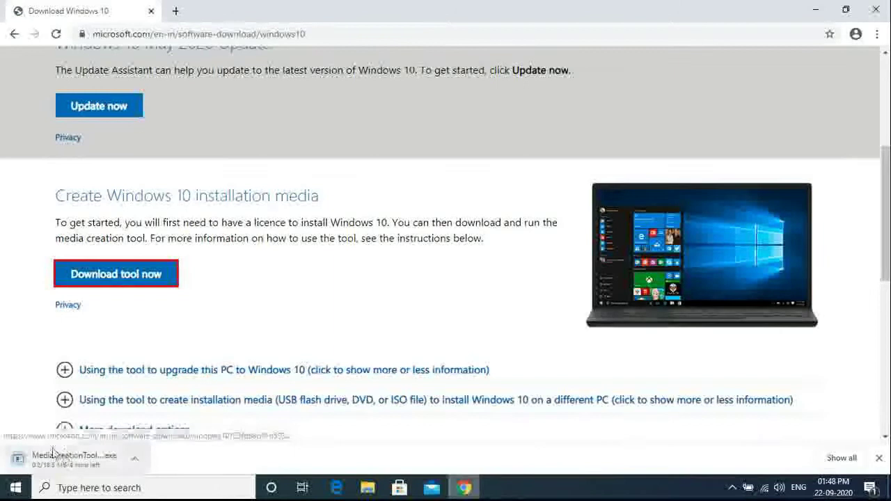
mouse_move(464, 487)
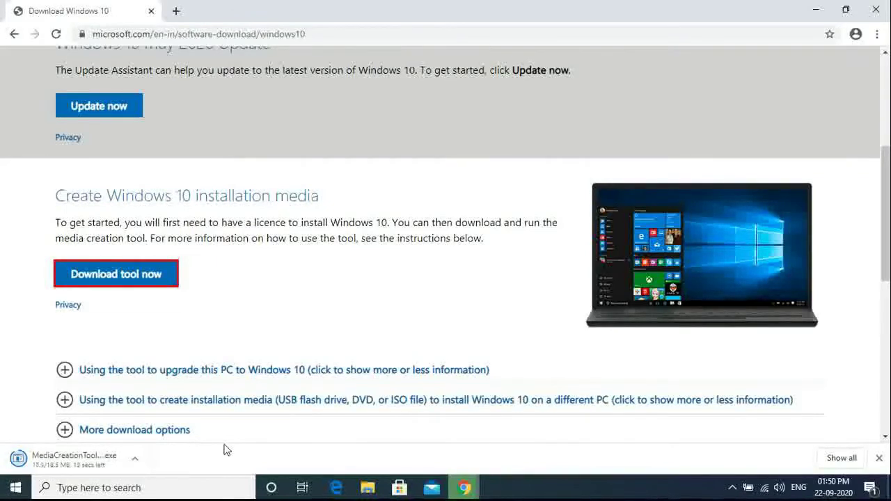
Show the downloaded media creation tool in its folder and run MediaCreationTool2004.
click(139, 461)
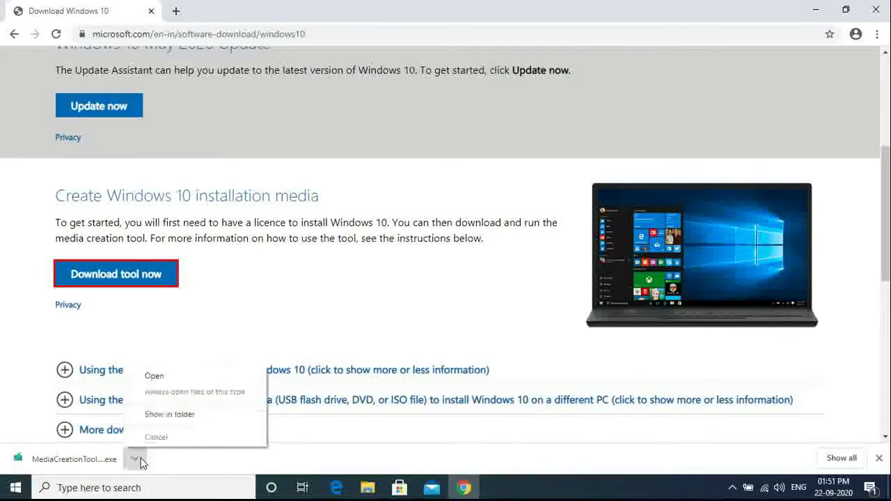
click(188, 414)
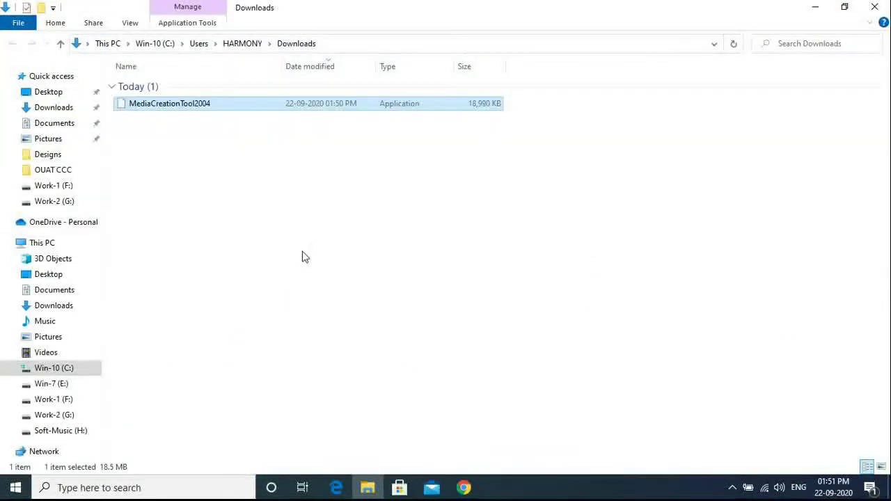
click(244, 182)
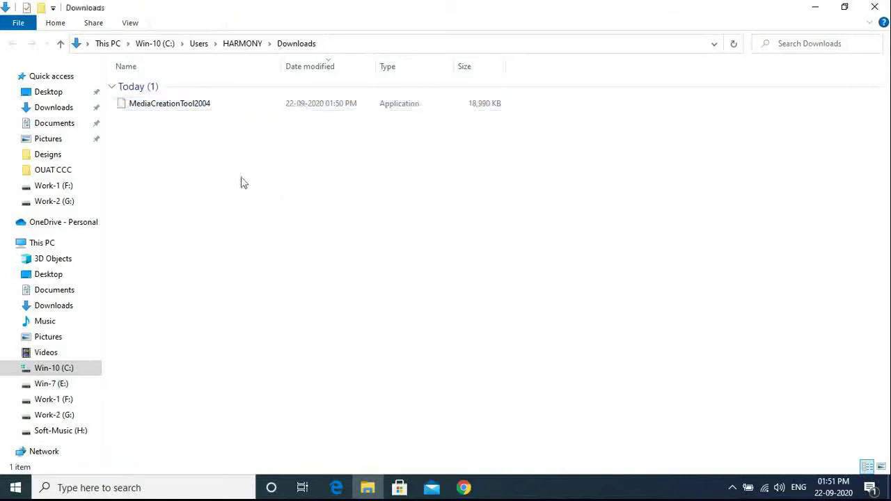
double_click(198, 106)
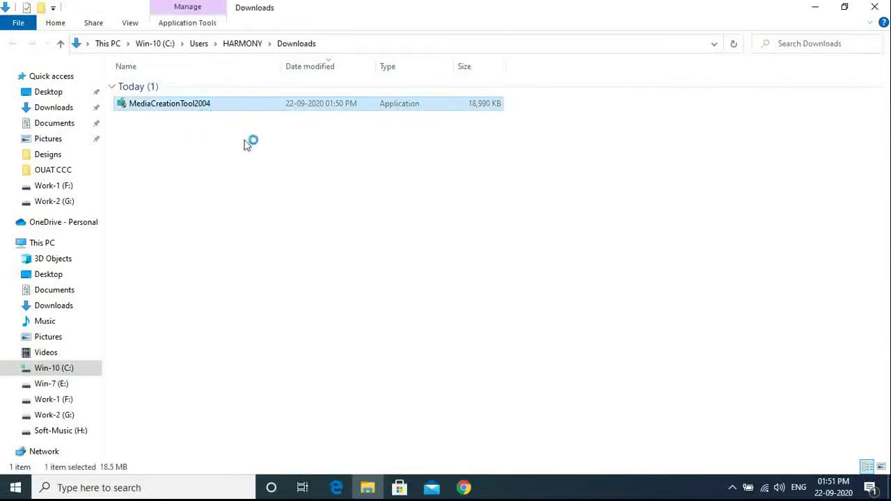
key(ctrl+a)
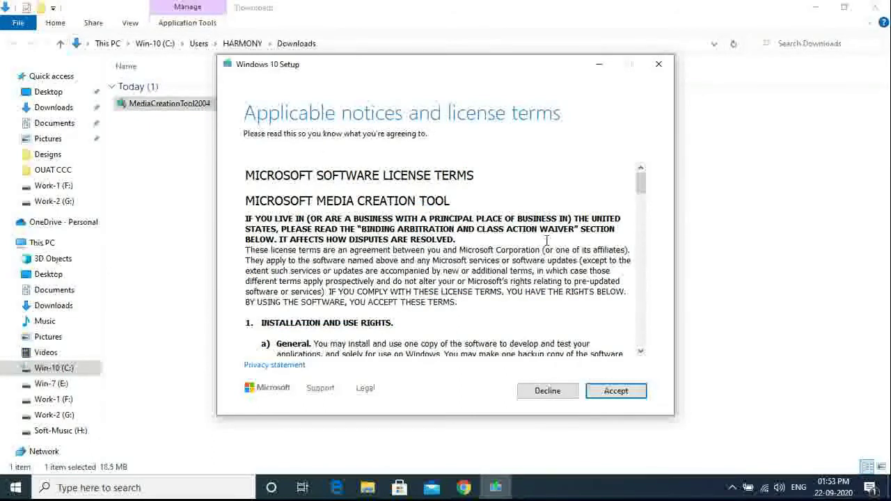
Accept the license terms and choose to create installation media (USB flash drive, DVD, or ISO file) for another PC.
click(616, 391)
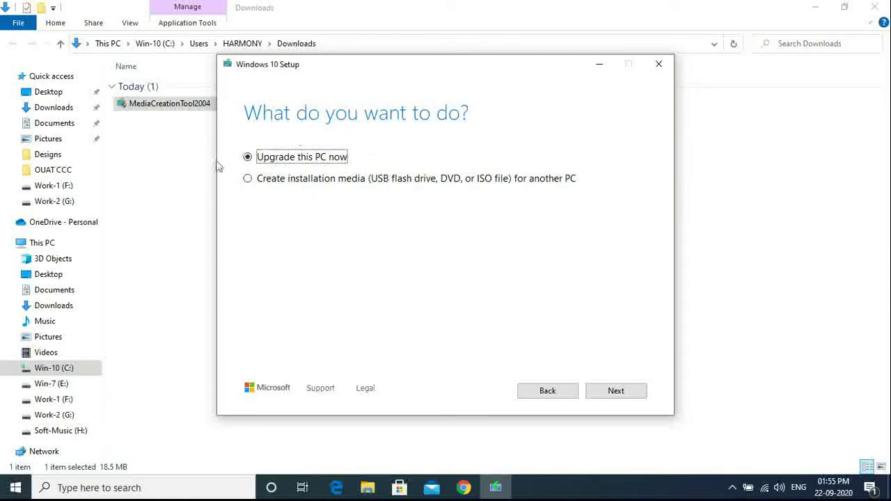
click(257, 183)
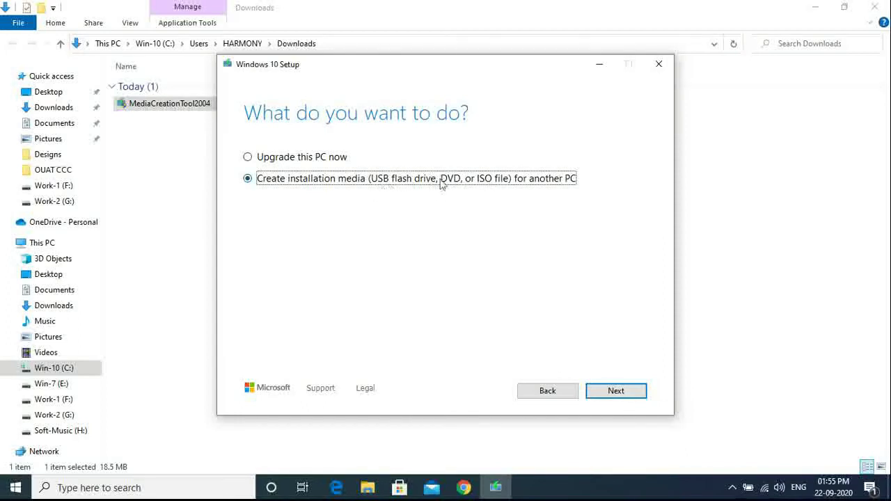
click(617, 391)
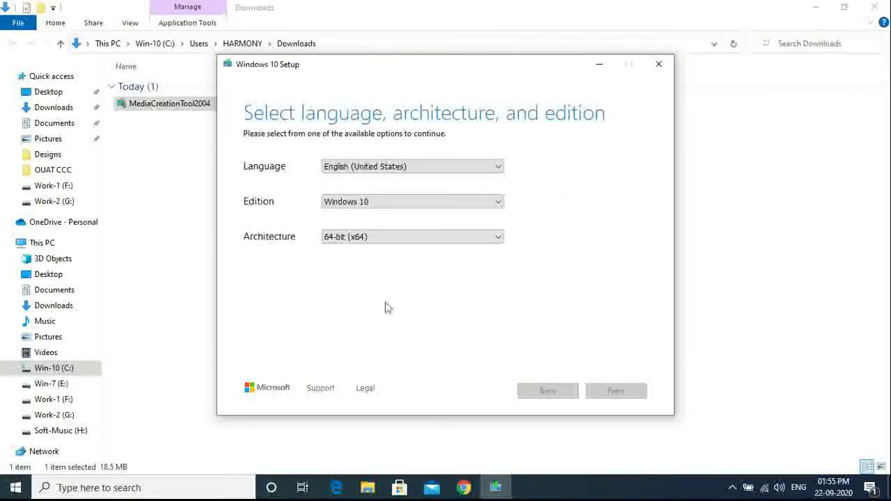
Set the language to English (United States), edition to Windows 10 and architecture to Both, and continue the setup.
click(397, 167)
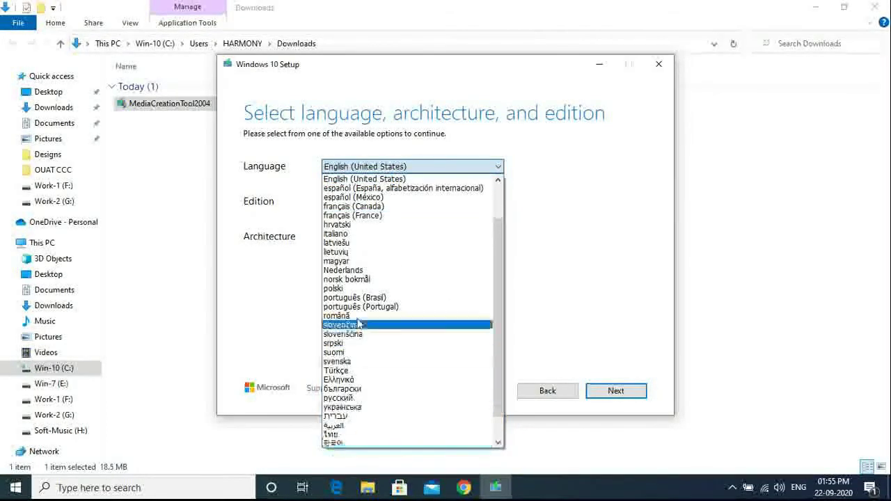
click(353, 180)
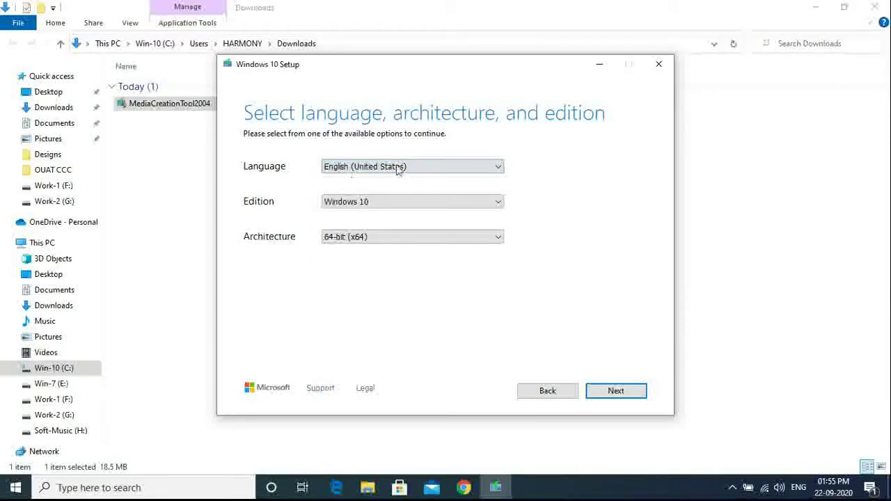
click(367, 209)
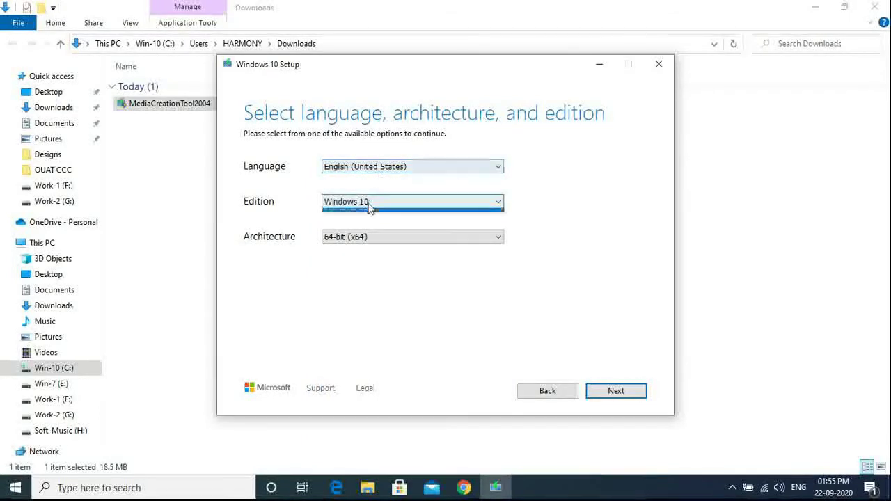
click(358, 213)
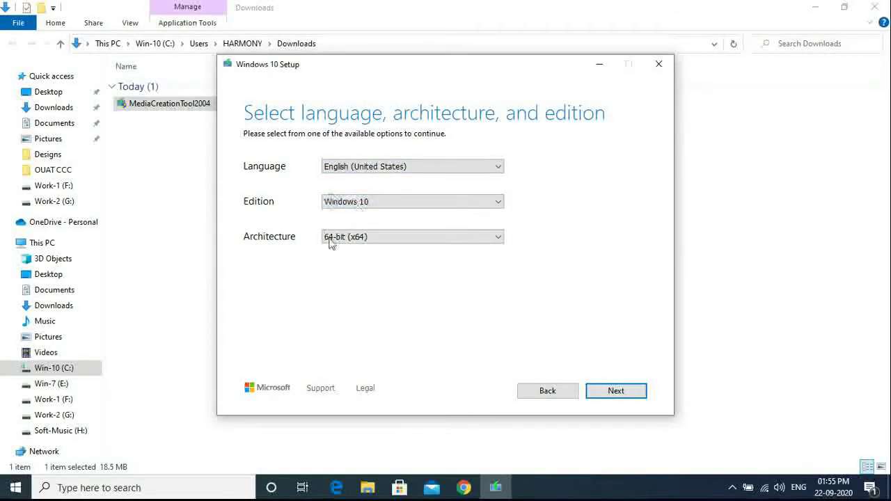
click(364, 242)
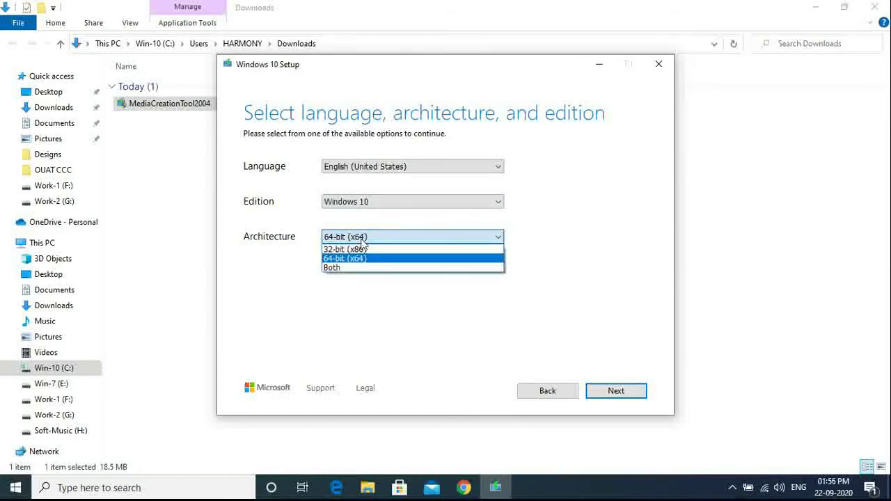
click(337, 272)
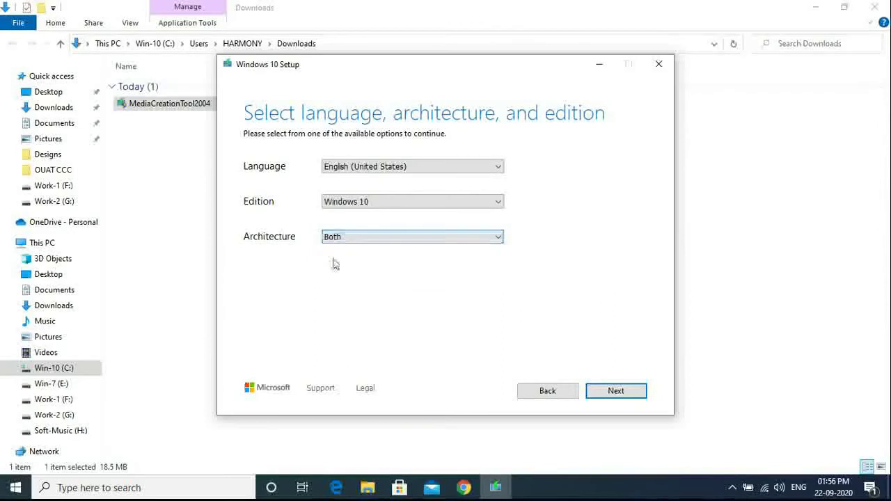
click(614, 392)
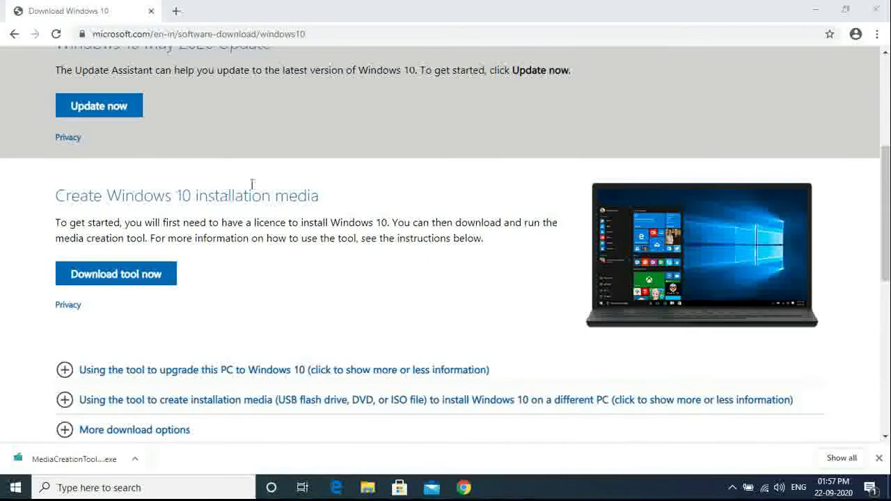
Replace the Windows 10 download page with a new tab and search Google for "refus software download link".
scroll(367, 212, up, 1)
scroll(367, 216, up, 3)
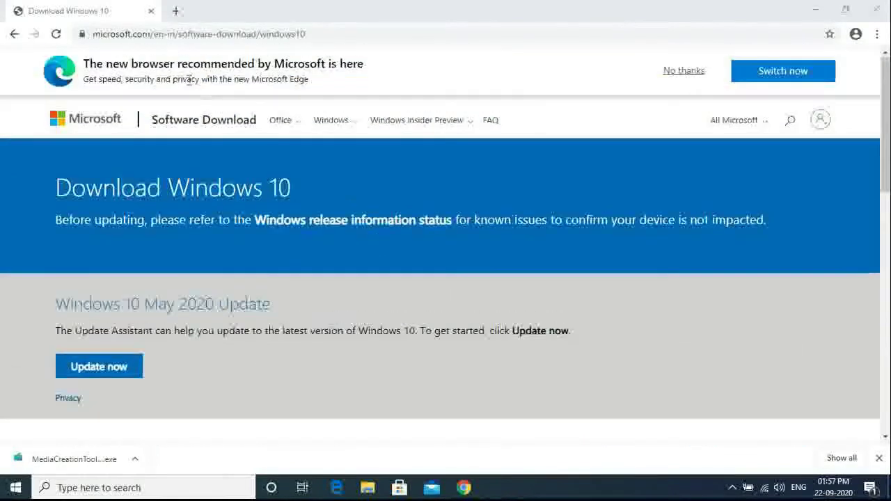
click(176, 11)
click(154, 18)
click(151, 12)
click(150, 35)
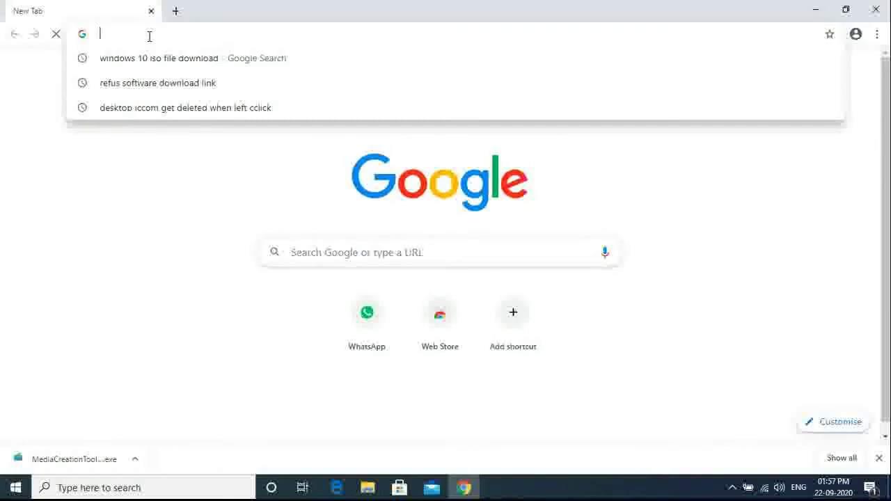
key(Down)
key(Down)
key(Return)
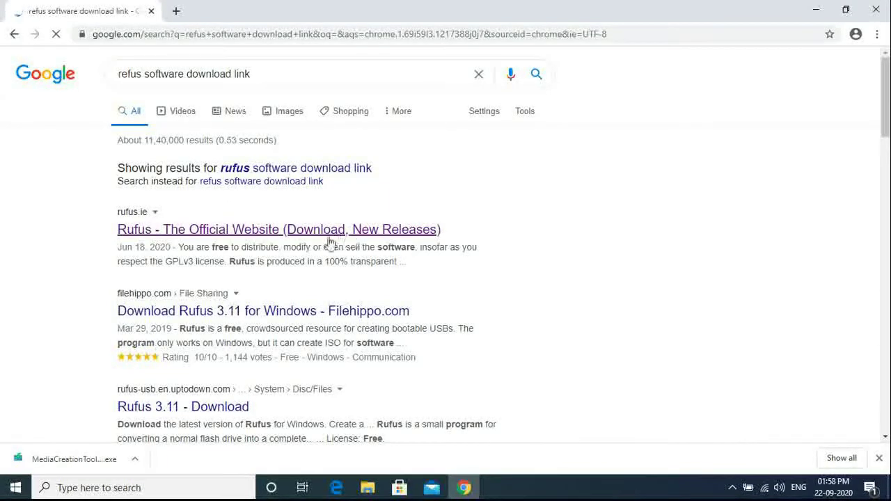
Open the official Rufus website, locate the Rufus 3.11 download link, and close the browser.
click(247, 234)
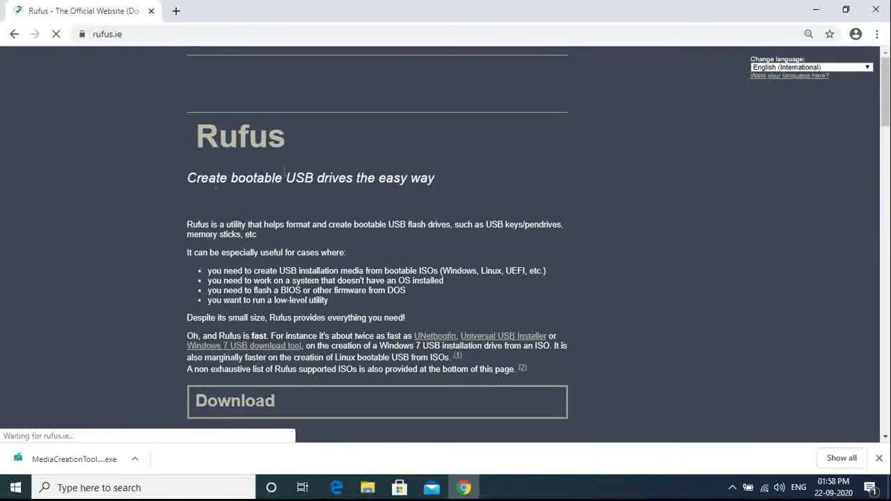
scroll(412, 238, down, 4)
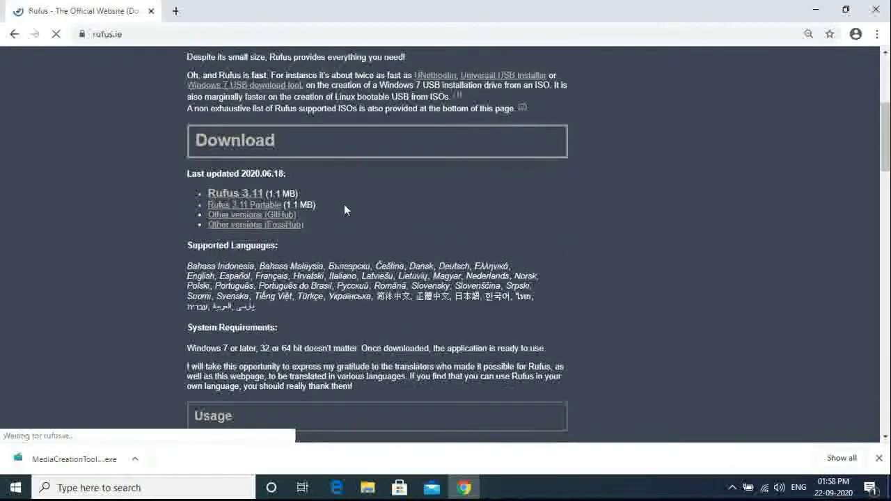
scroll(232, 201, up, 1)
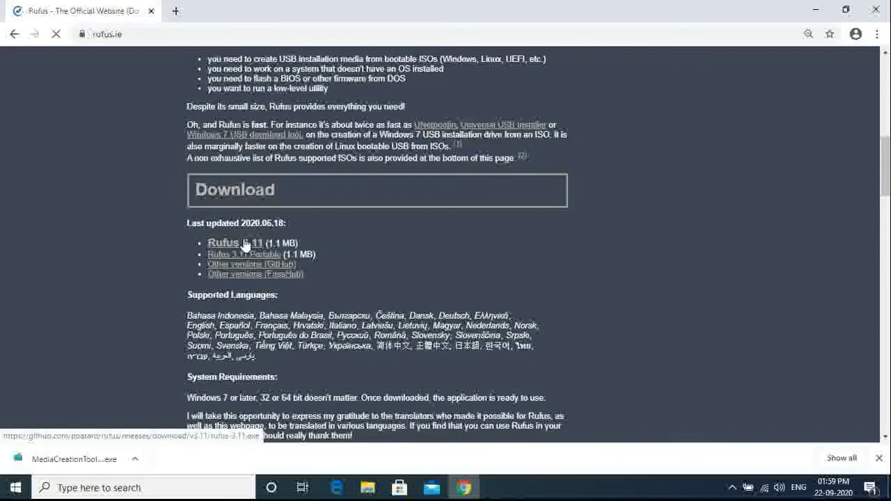
click(152, 11)
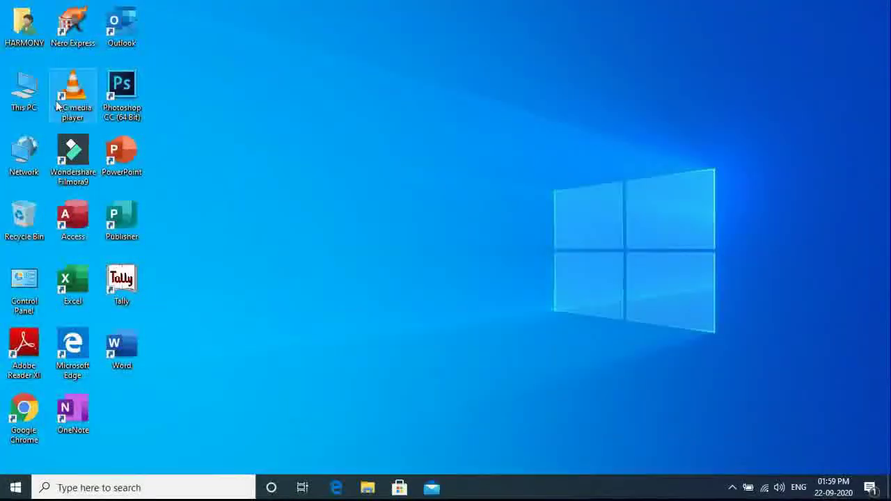
Open the Windows 10 Bootable USB Making folder on the Work-2 (G:) drive.
double_click(26, 103)
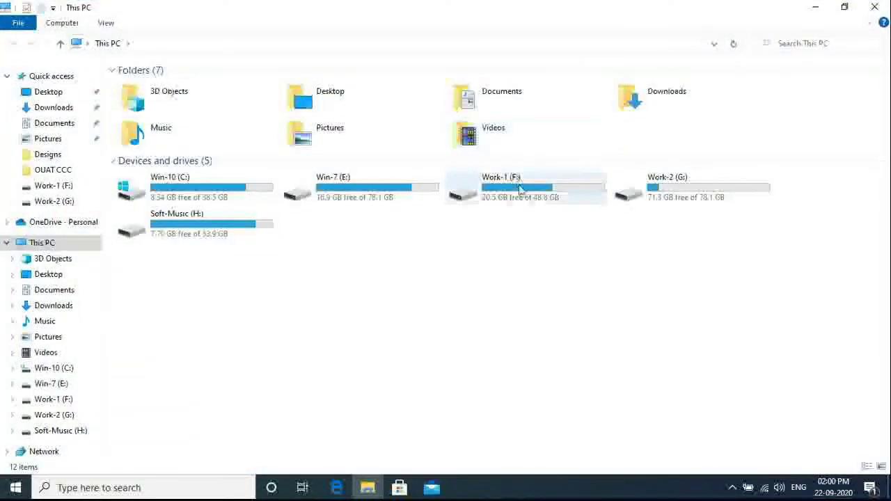
double_click(682, 199)
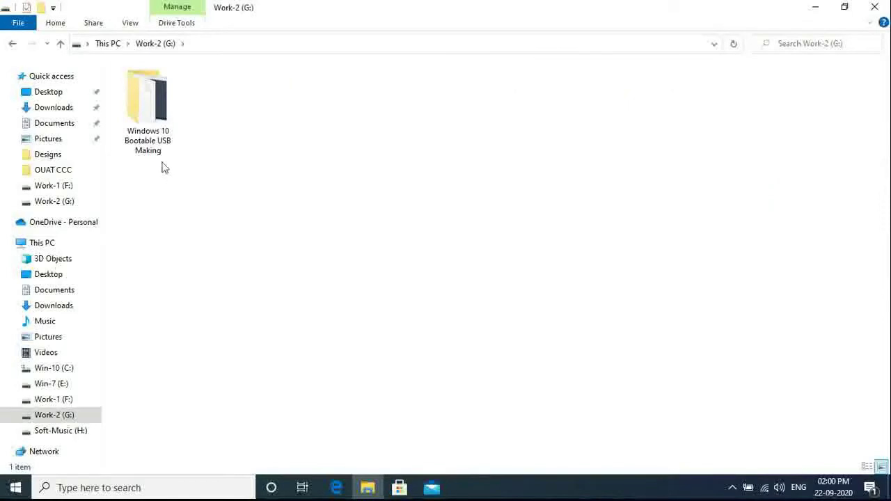
click(153, 132)
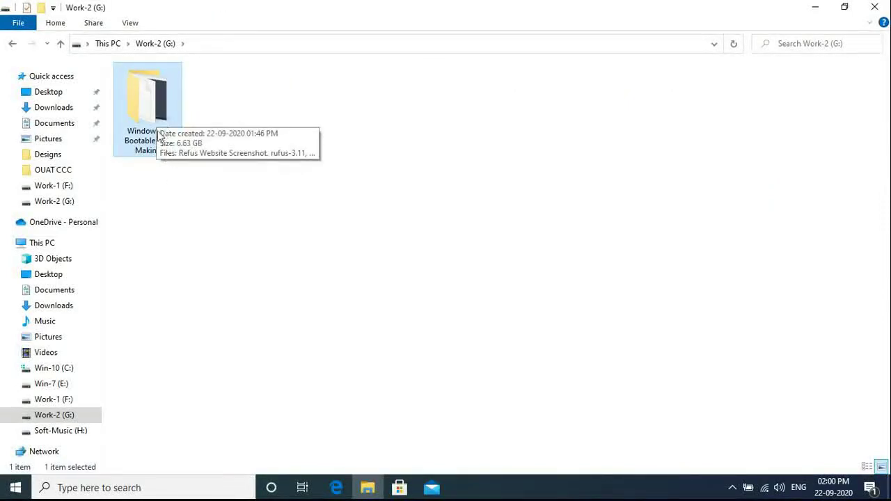
double_click(159, 137)
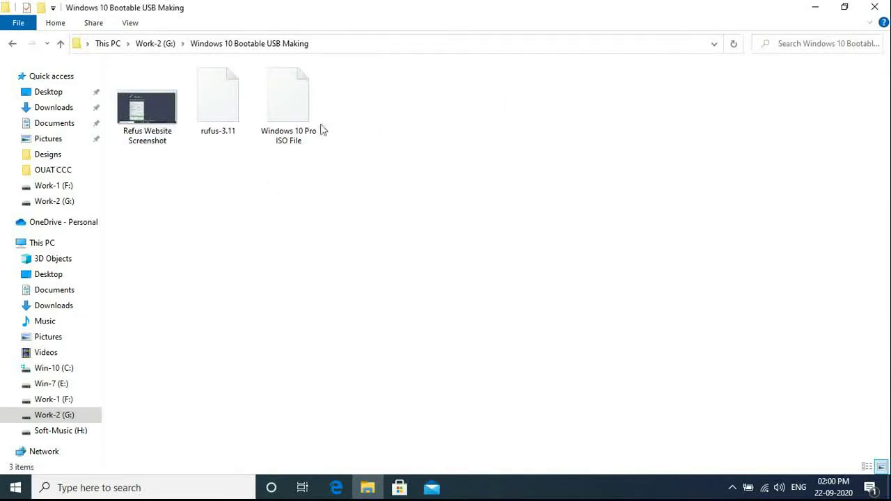
Run rufus-3.11 as administrator.
click(216, 113)
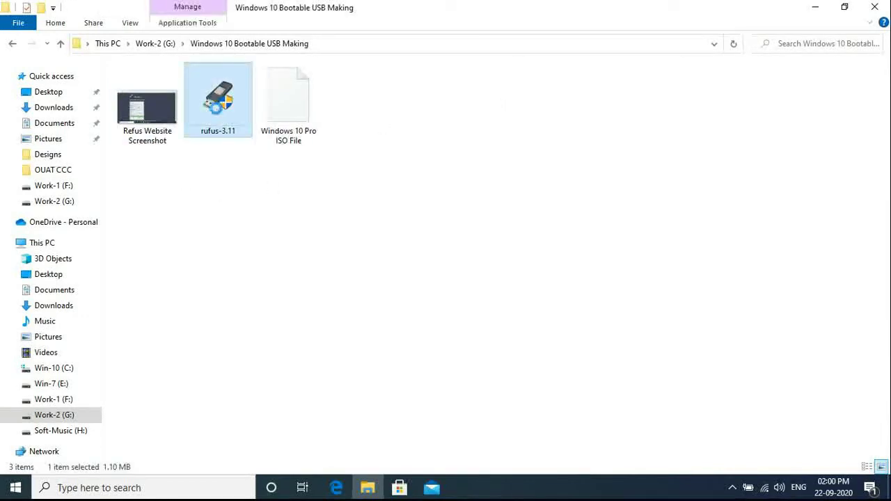
right_click(217, 112)
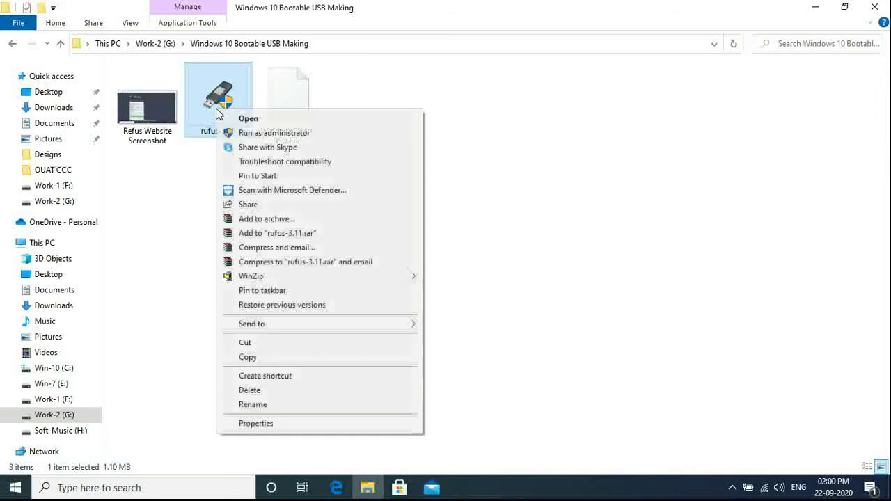
click(243, 133)
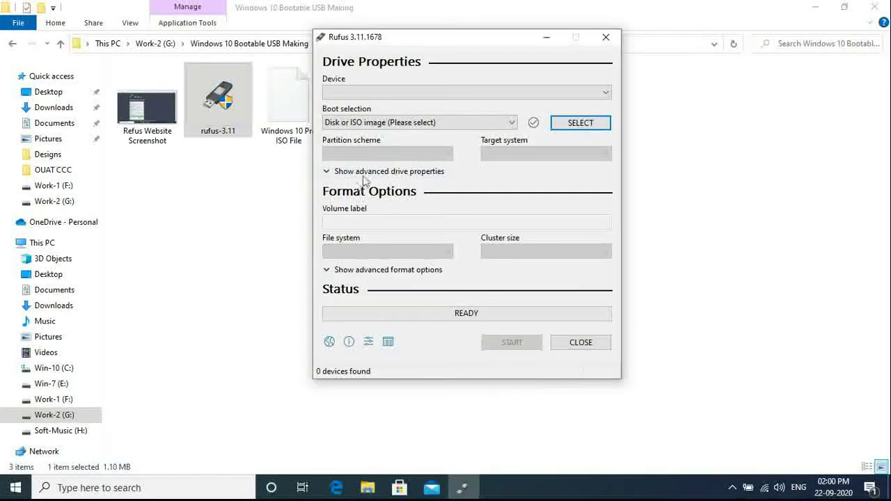
Choose the 8 GB Untitled (D:) drive as the device and Disk or ISO image as the boot selection.
click(341, 93)
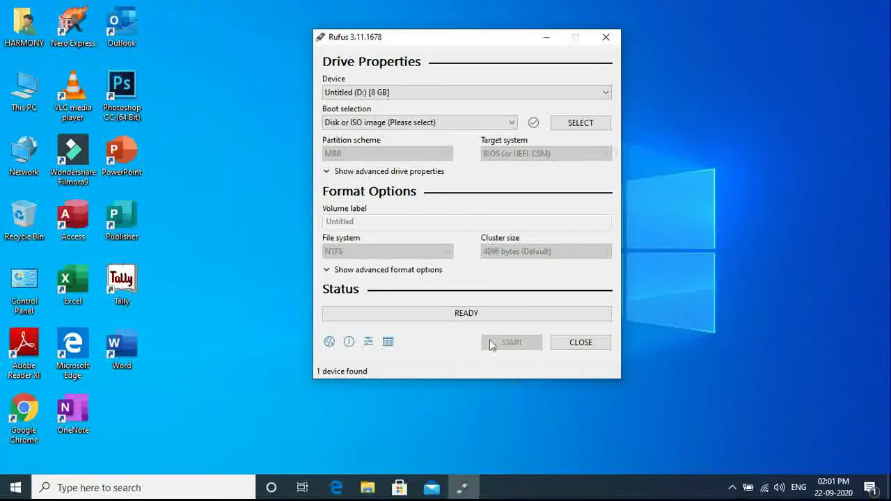
click(395, 94)
click(396, 94)
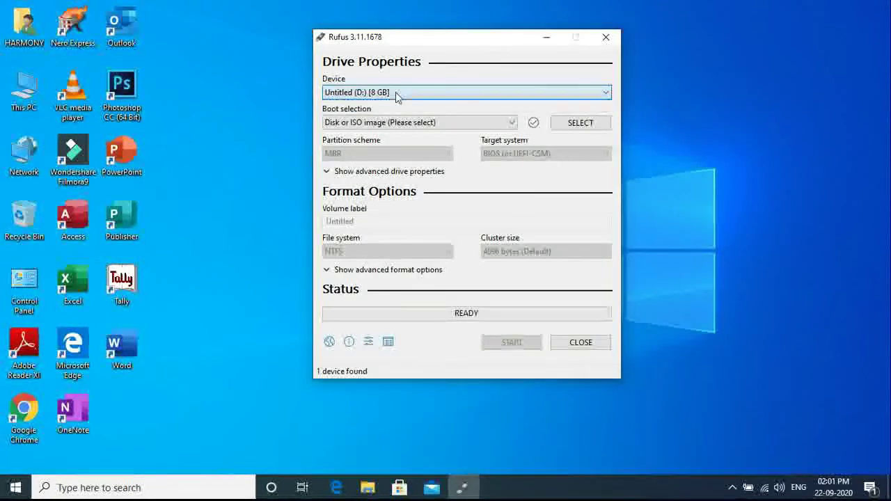
click(365, 124)
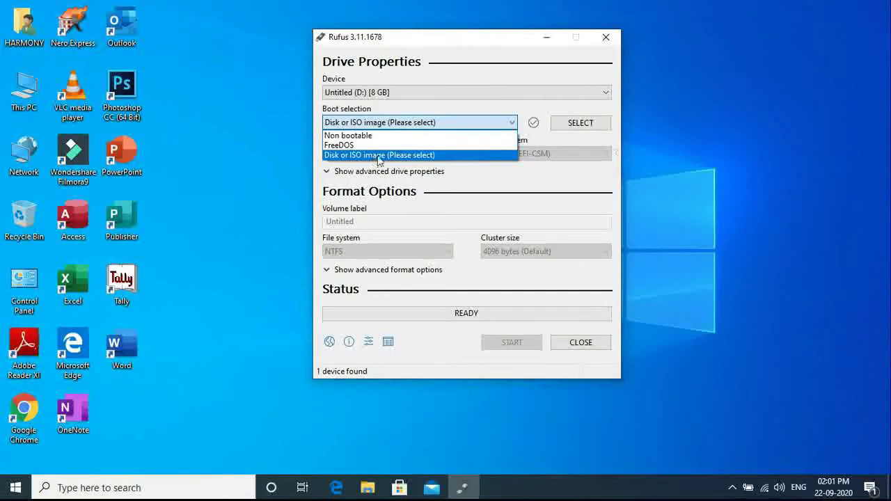
click(376, 156)
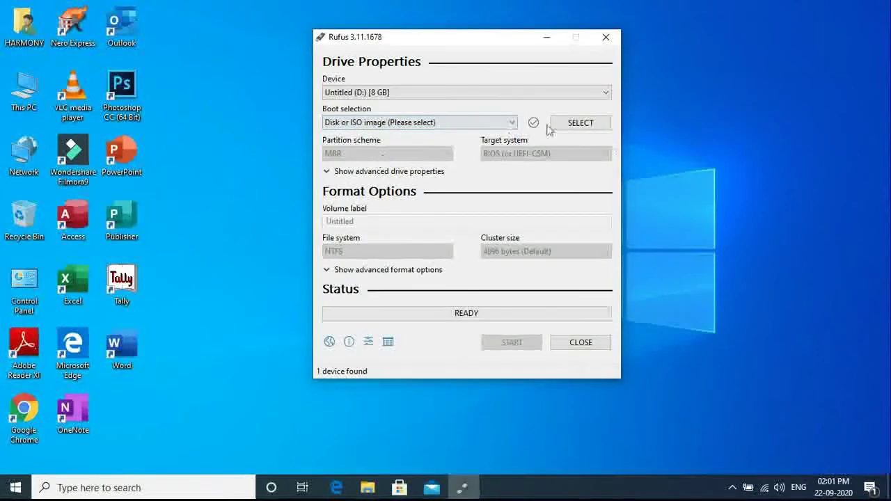
Load Windows 10 Pro ISO File from the Windows 10 Bootable USB Making folder on Work-2 (G:) as the boot image.
click(573, 129)
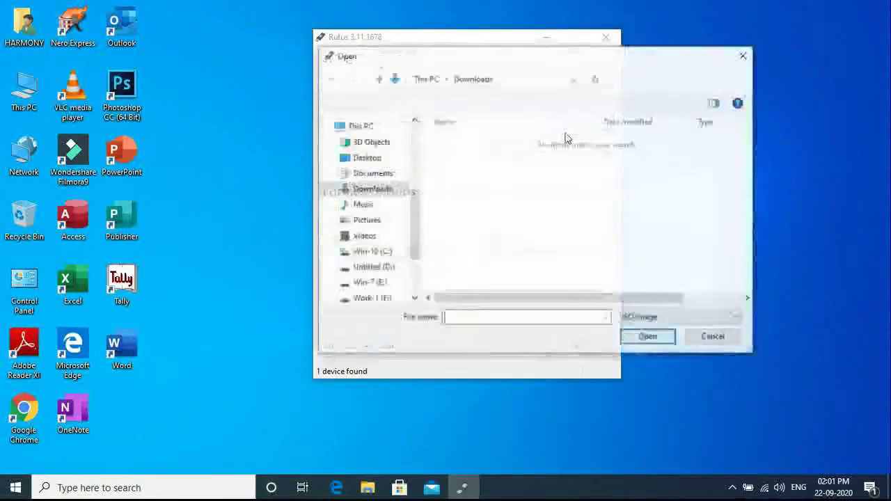
scroll(384, 296, down, 1)
click(381, 293)
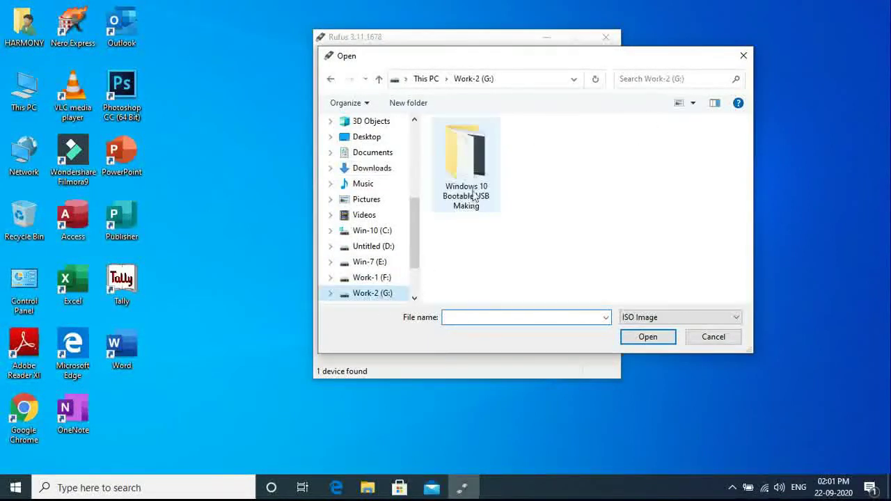
double_click(457, 192)
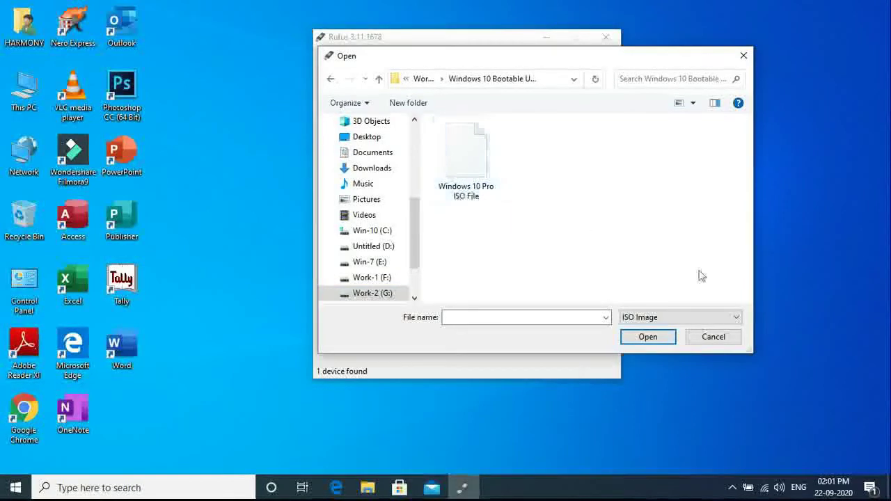
click(478, 183)
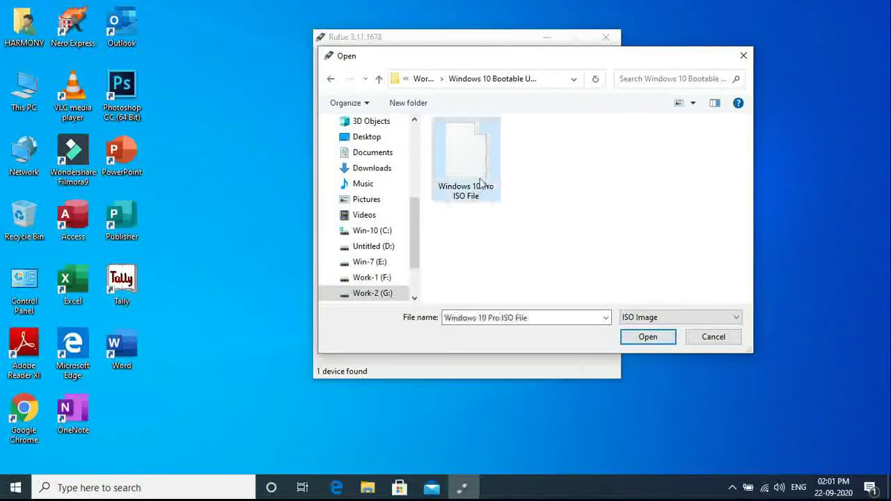
click(661, 337)
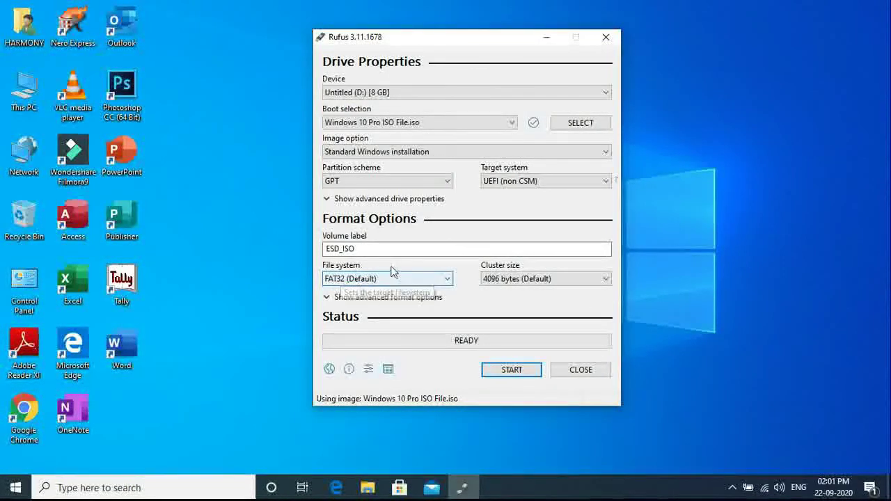
Switch the partition scheme to MBR and back to GPT.
click(357, 182)
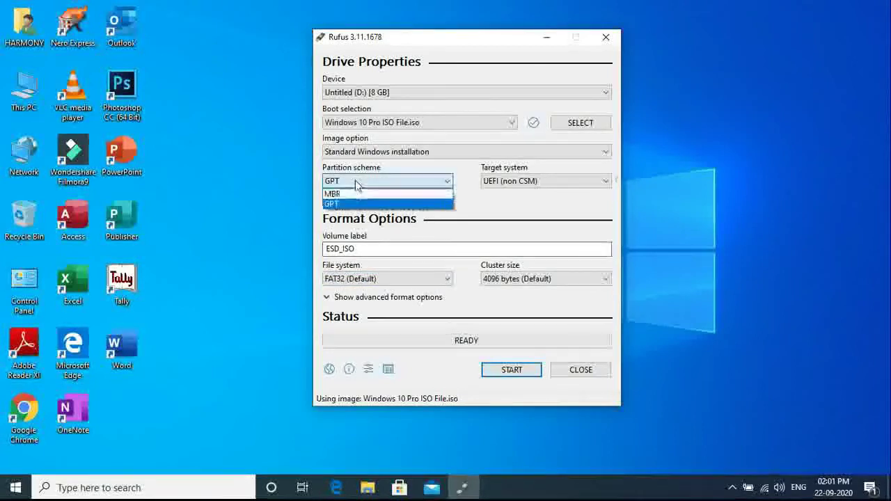
click(349, 196)
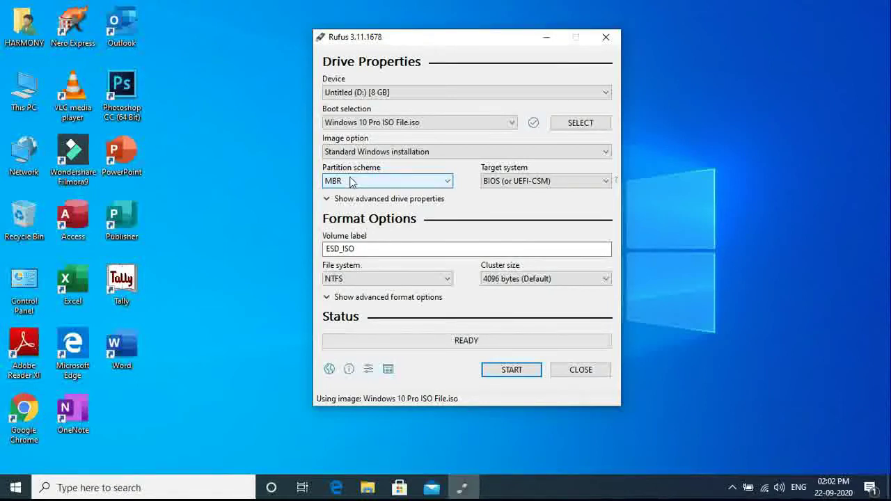
click(352, 182)
click(348, 201)
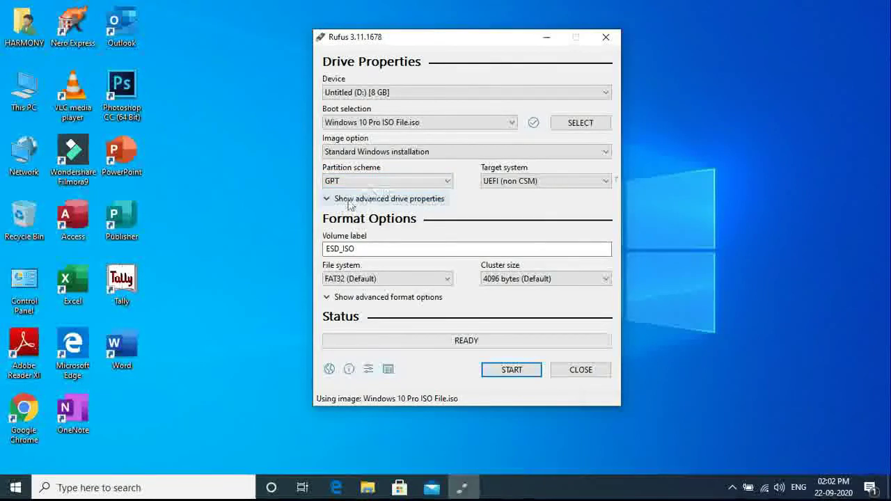
Keep the Standard Windows installation image option and set the partition scheme to MBR with BIOS (or UEFI-CSM) as the target system.
click(388, 153)
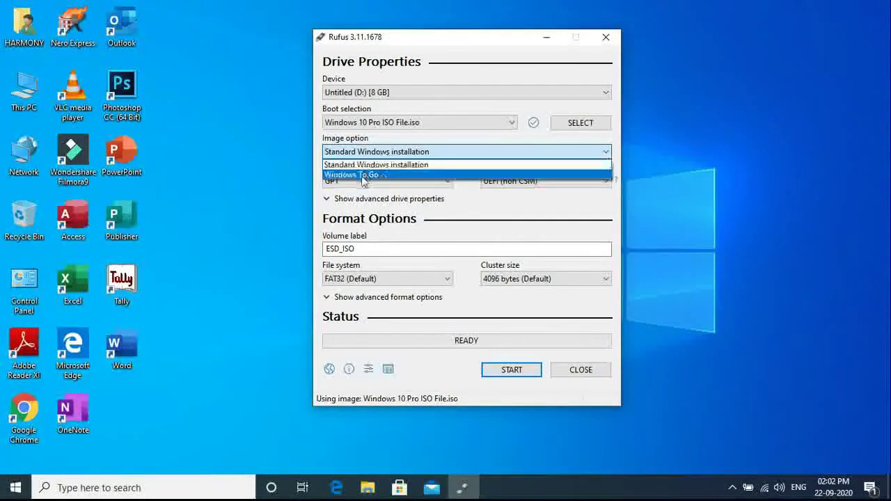
click(388, 165)
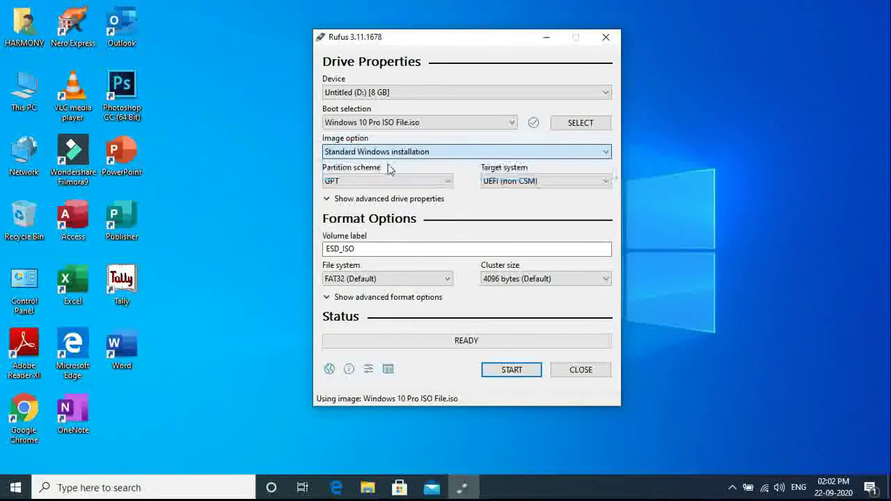
click(329, 180)
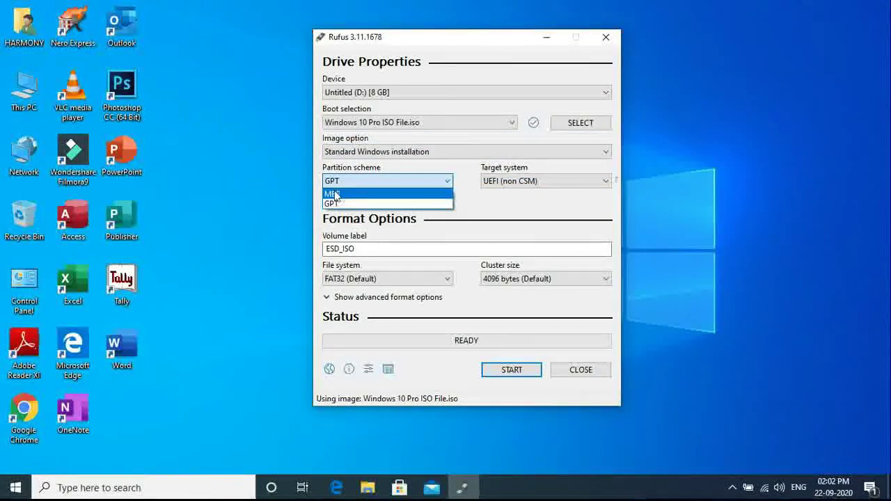
click(335, 194)
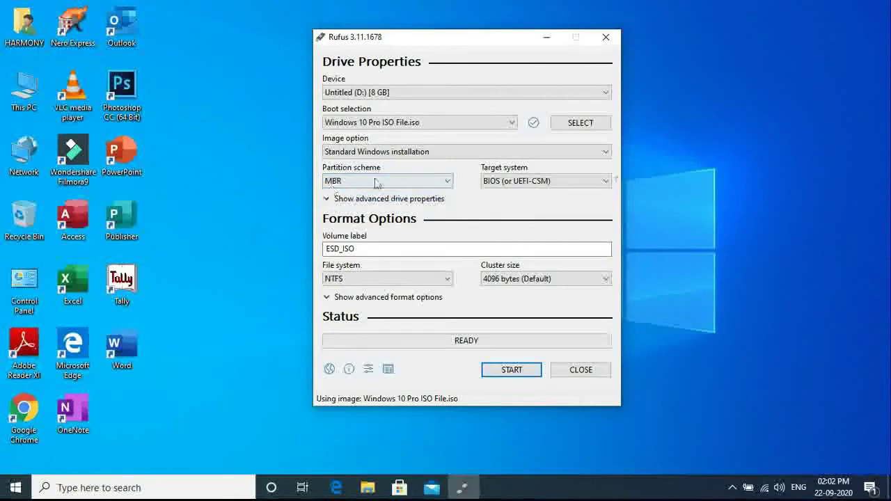
click(496, 182)
click(505, 187)
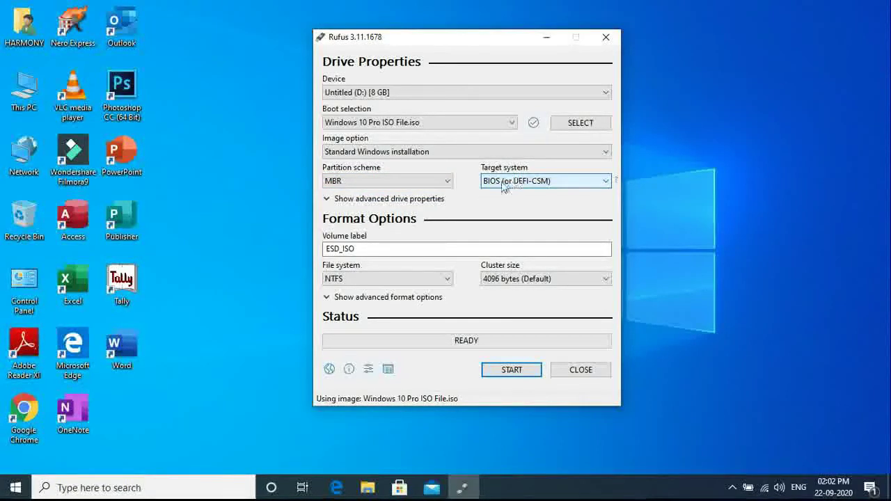
Set the volume label to "Windows 10 Pro 64 USB Bootable".
click(367, 249)
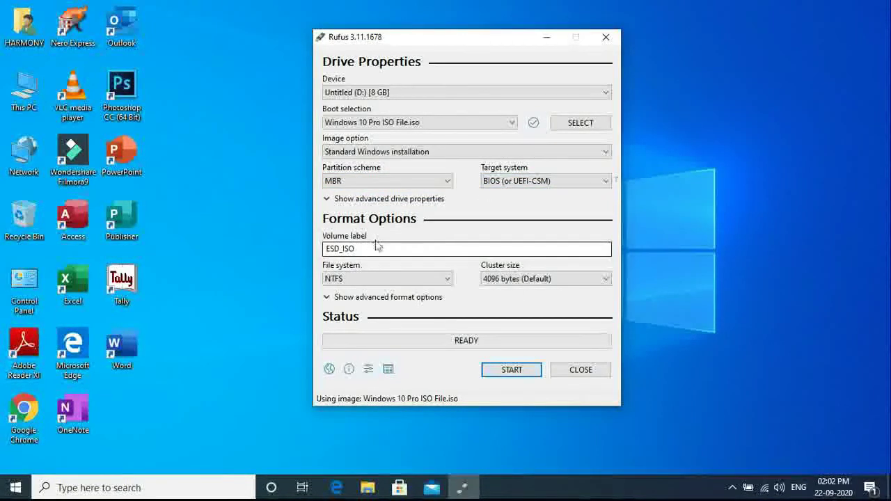
double_click(376, 248)
text(Windows 10 Pro)
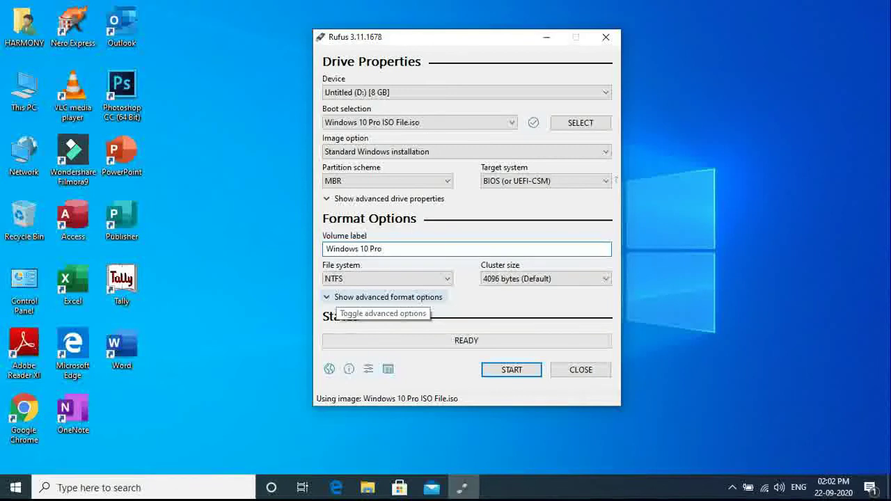
text( 6)
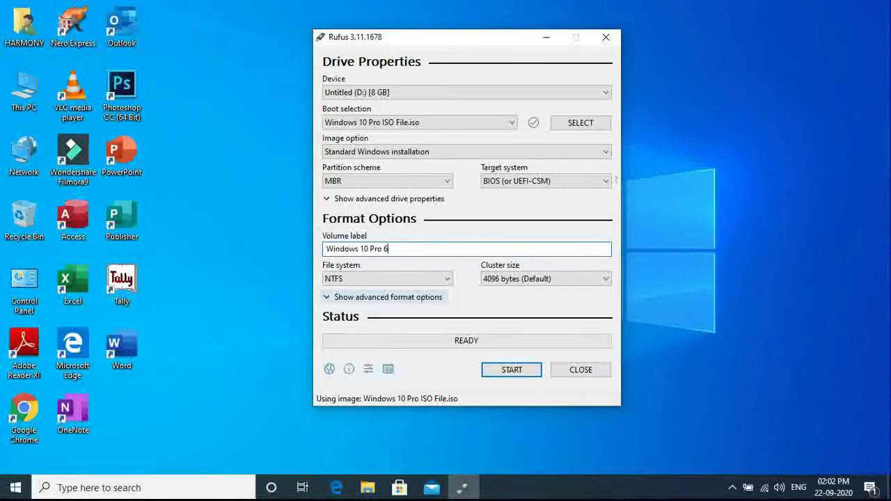
text(4)
text( Inst)
text(alla)
key(BackSpace)
key(BackSpace)
key(BackSpace)
key(BackSpace)
text(USB Bootable)
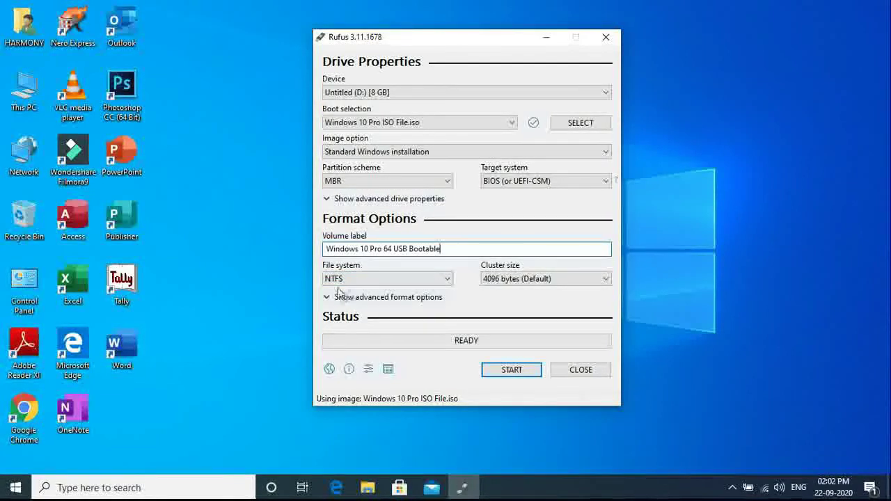
Start writing the ISO to the USB drive and accept that all data on it is erased.
click(499, 374)
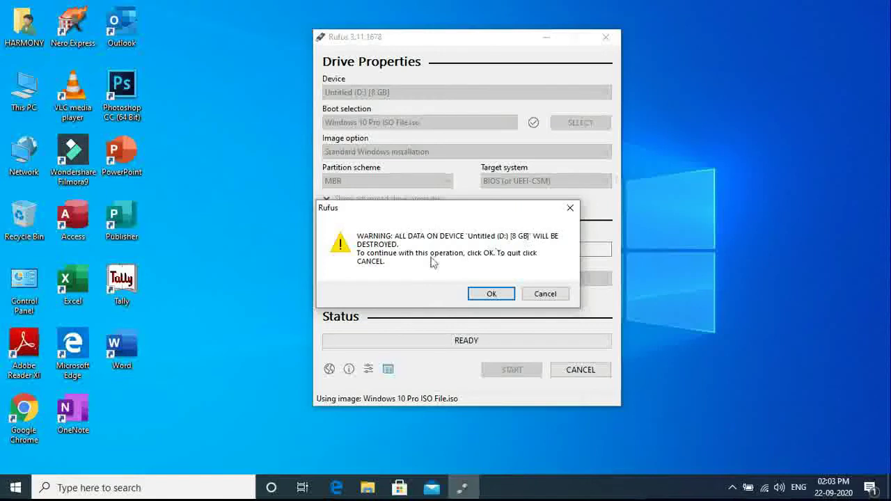
click(488, 294)
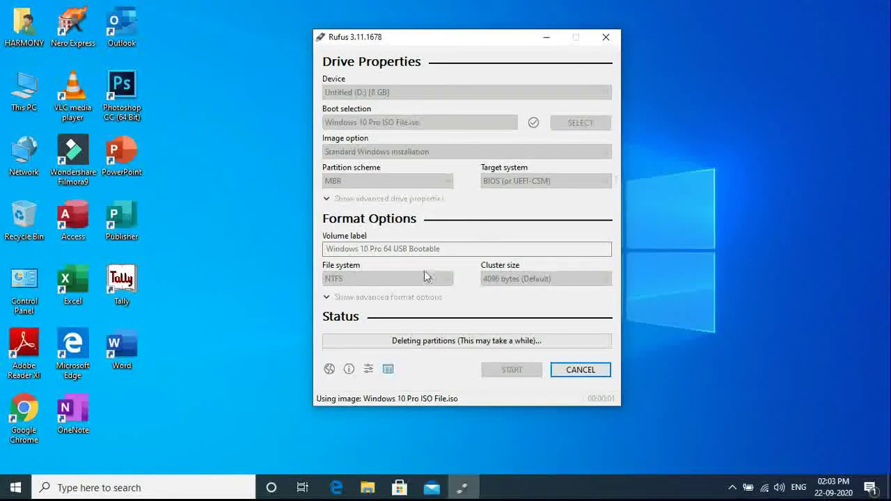